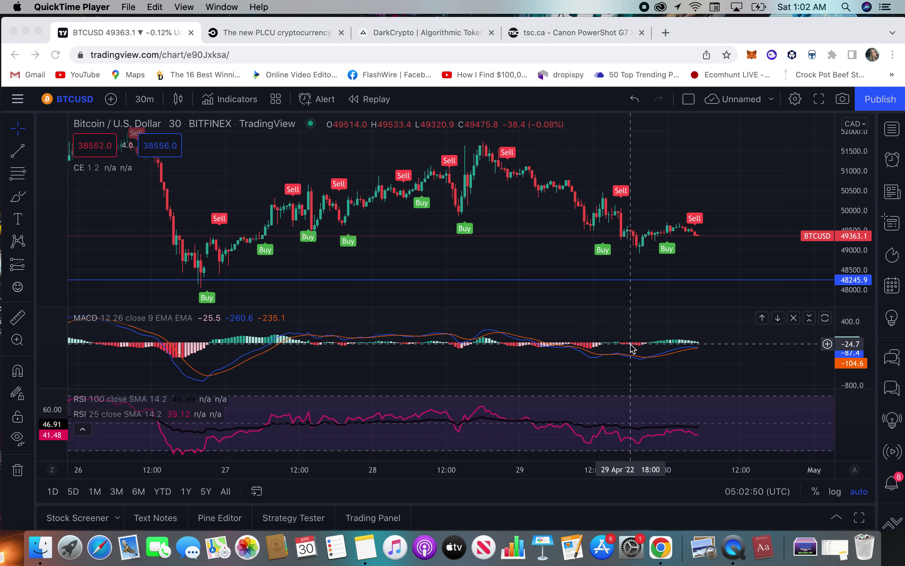
Pan the BTCUSD 30-minute chart left to show the Buy/Sell signals from the 25th onward.
scroll(539, 366, left, 5)
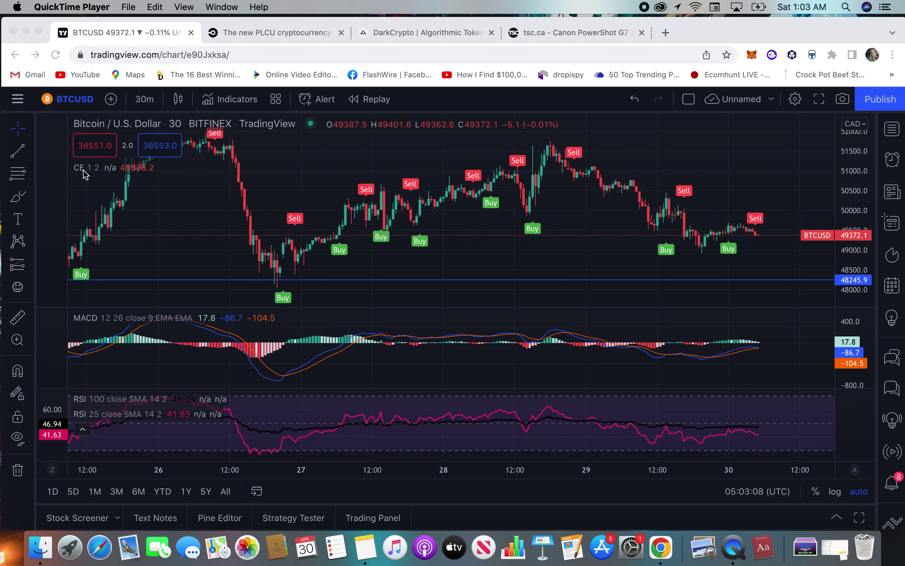
Look up the Chandelier Exit indicator by searching 'chand' in the indicator search.
click(227, 99)
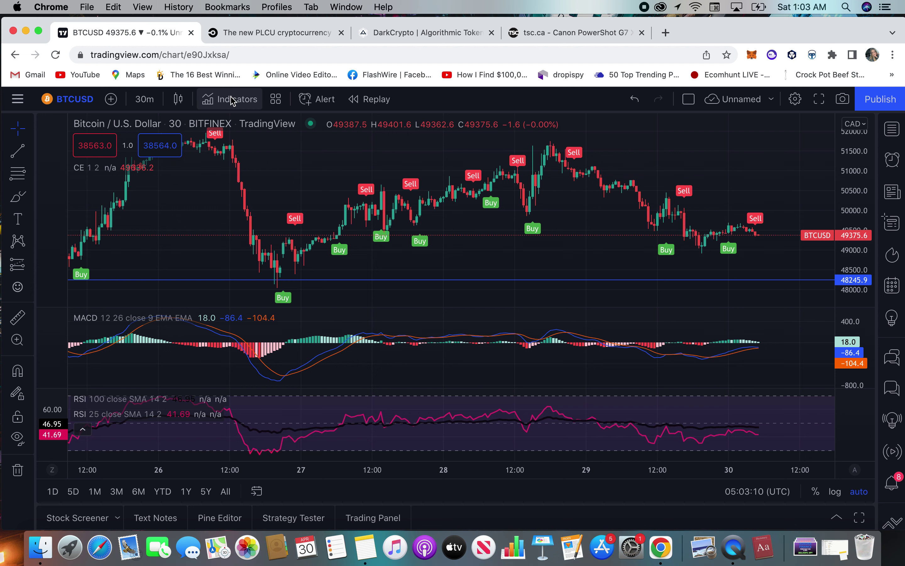
click(233, 101)
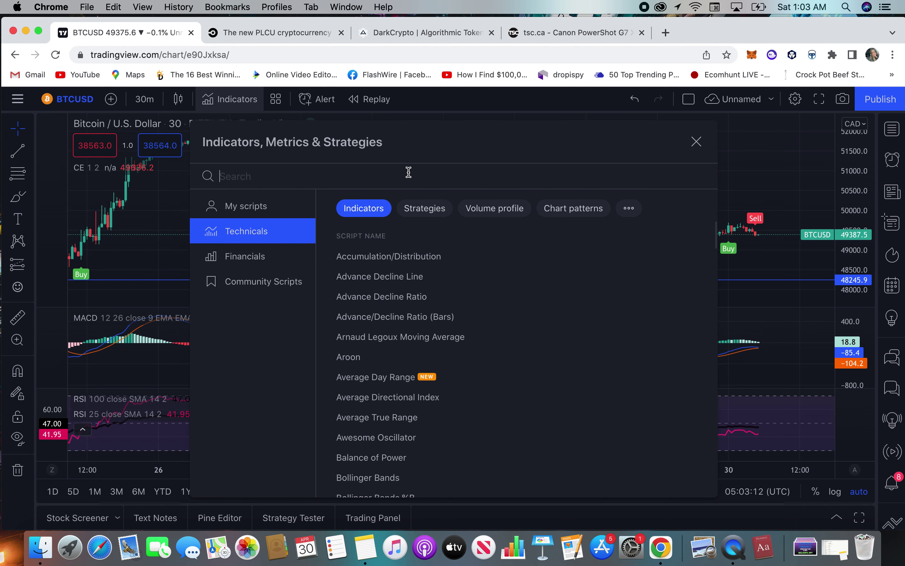
text(chand)
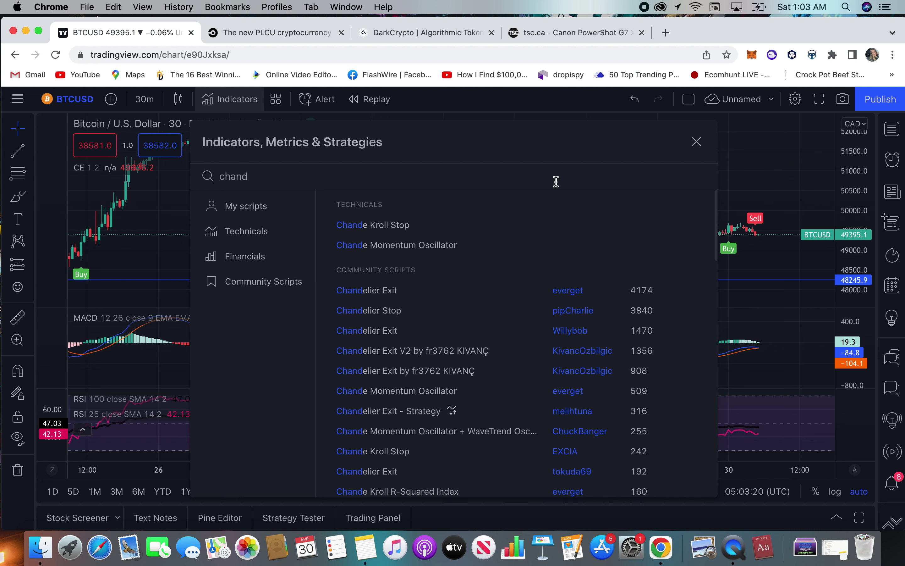
click(696, 142)
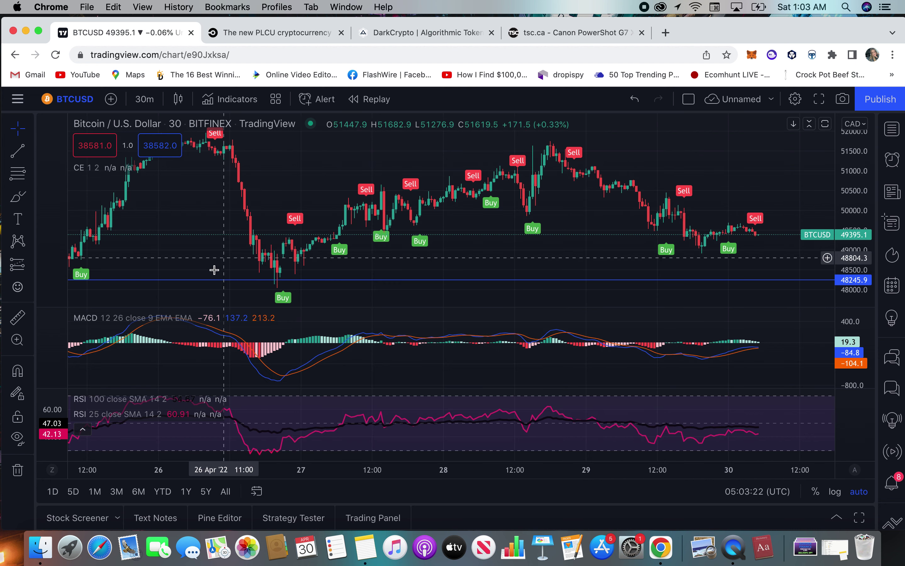
Shorten the price pane to enlarge the MACD pane, then look up MACD with 'mac'.
drag(180, 306, 183, 282)
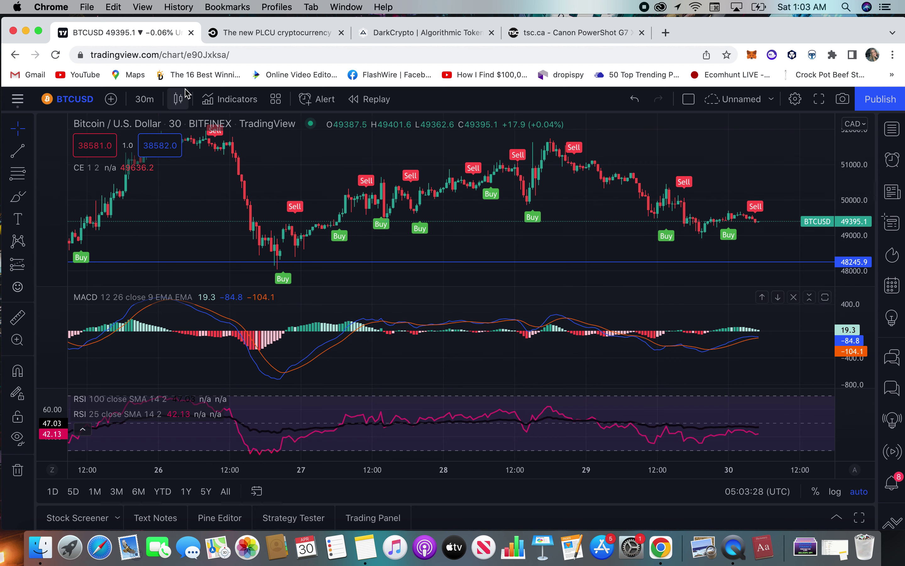
click(220, 100)
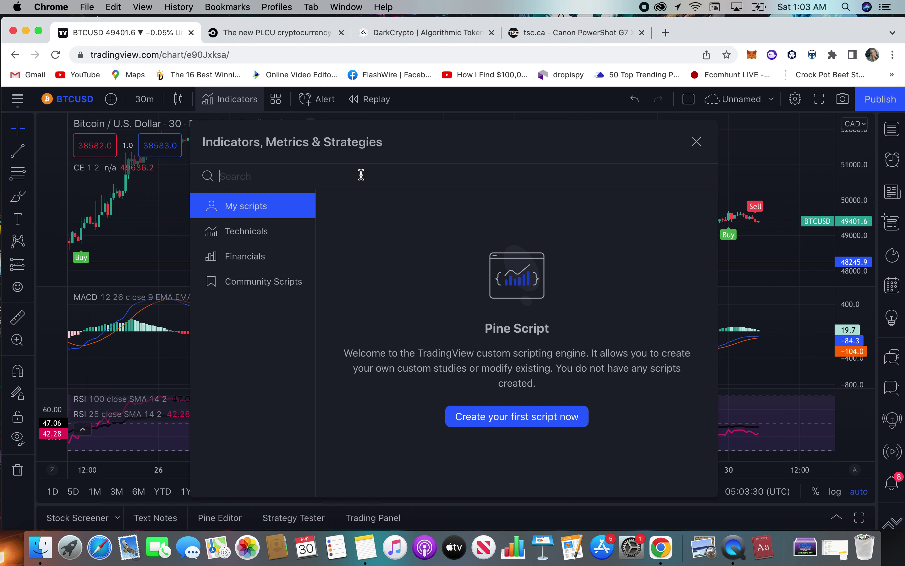
text(macd)
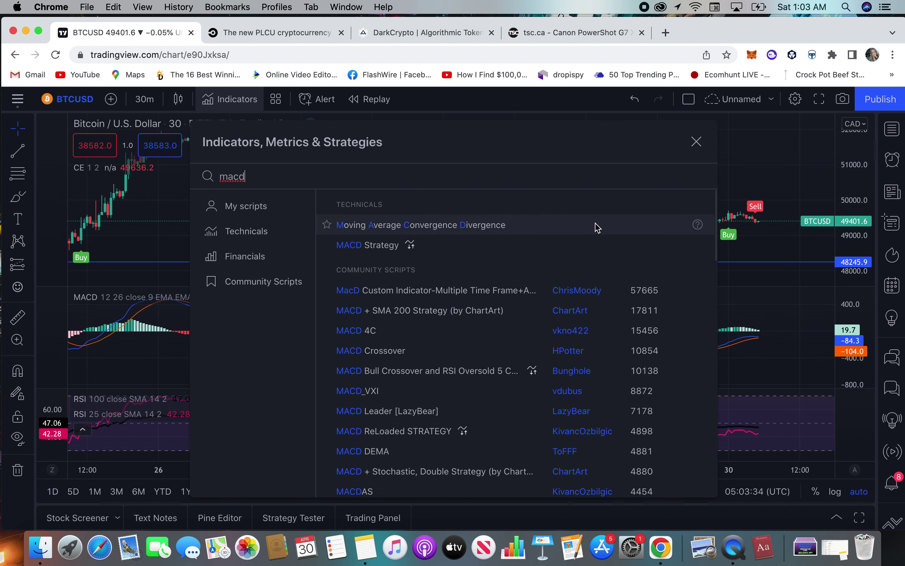
click(696, 140)
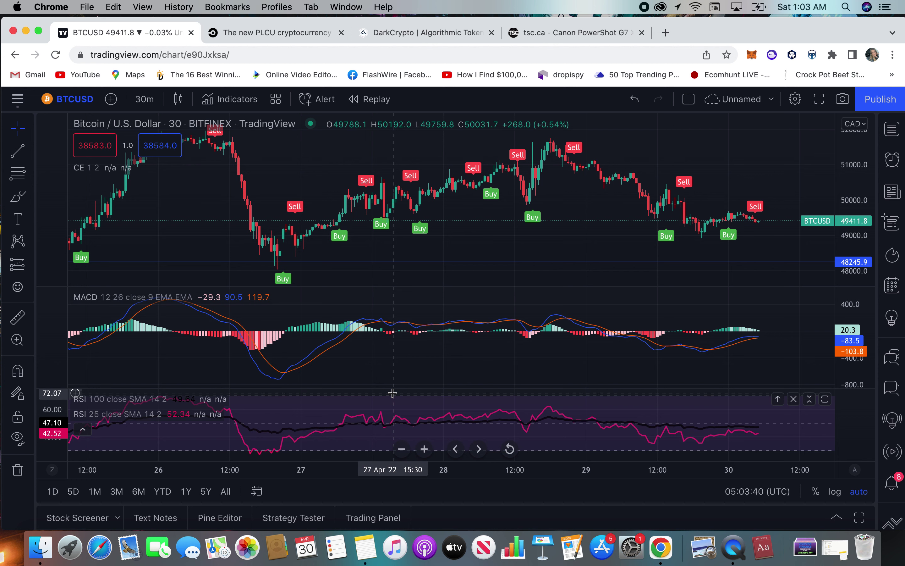
Raise the MACD/RSI divider until the RSI 70 and 30 levels show, after searching 'rsi' among indicators.
drag(394, 396, 397, 364)
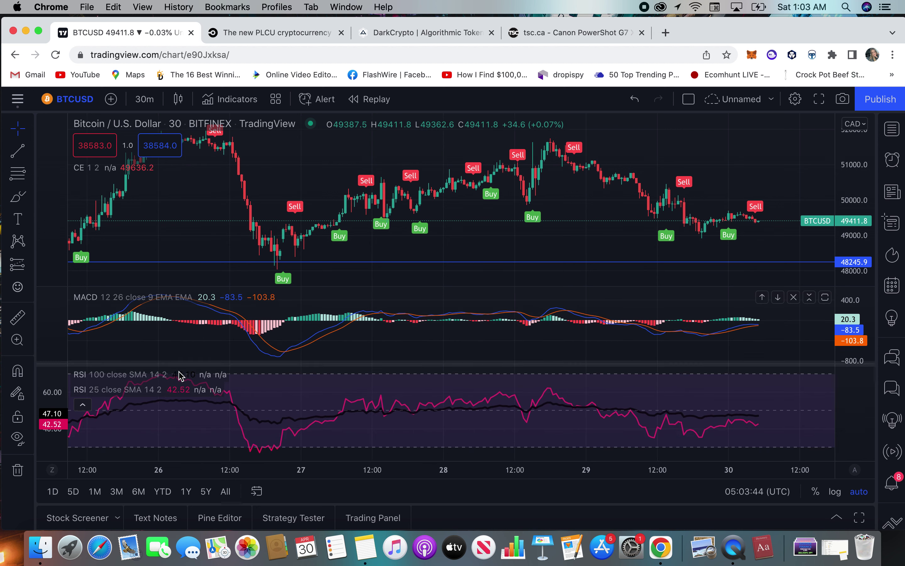
click(218, 99)
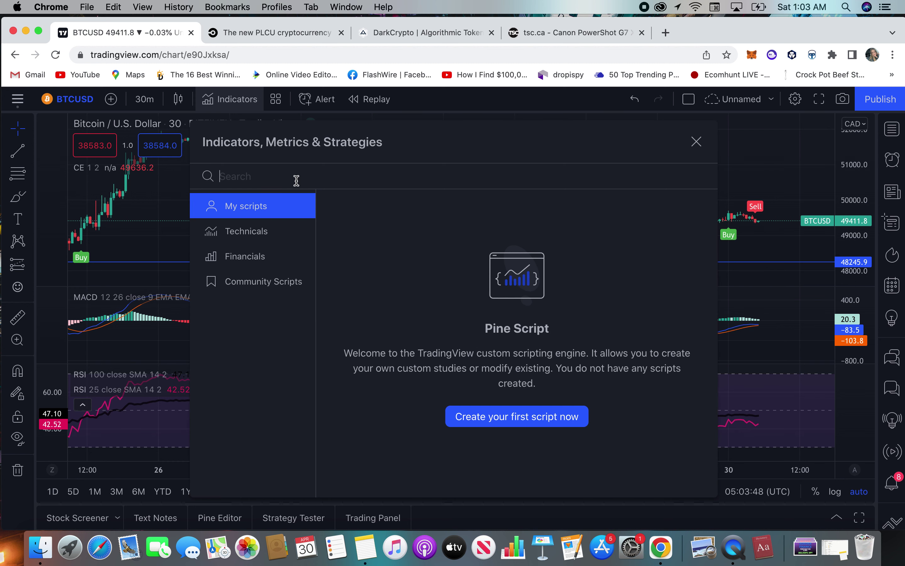
text(r)
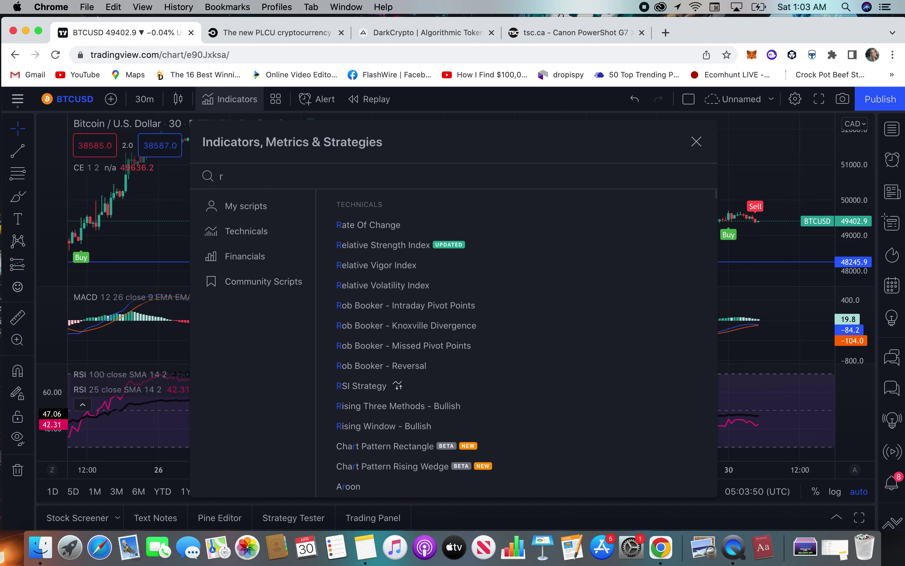
text(si)
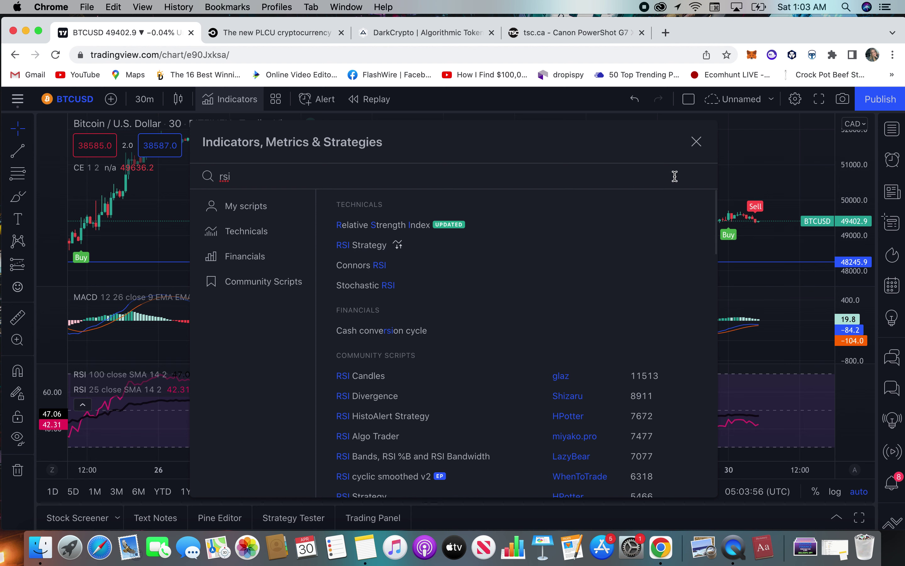
click(696, 142)
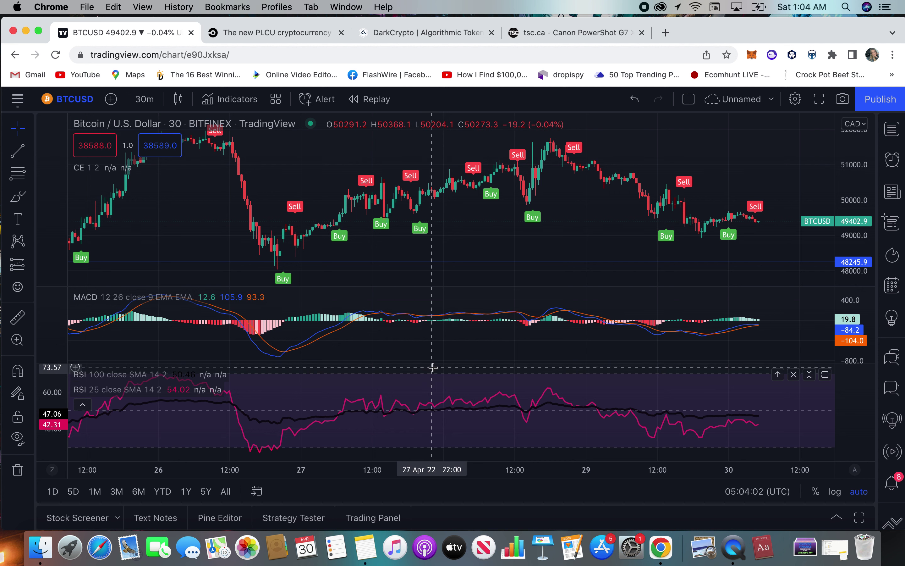
drag(434, 363, 434, 351)
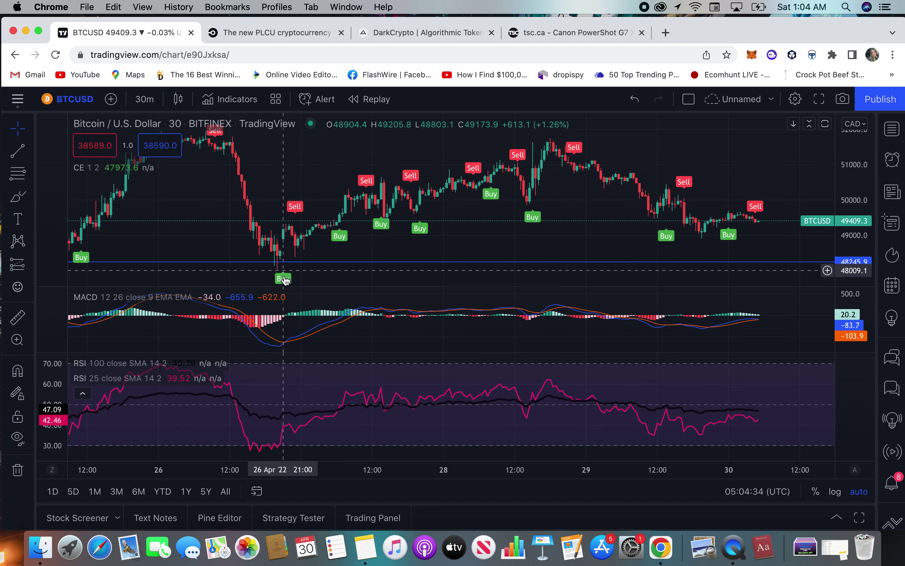
click(299, 262)
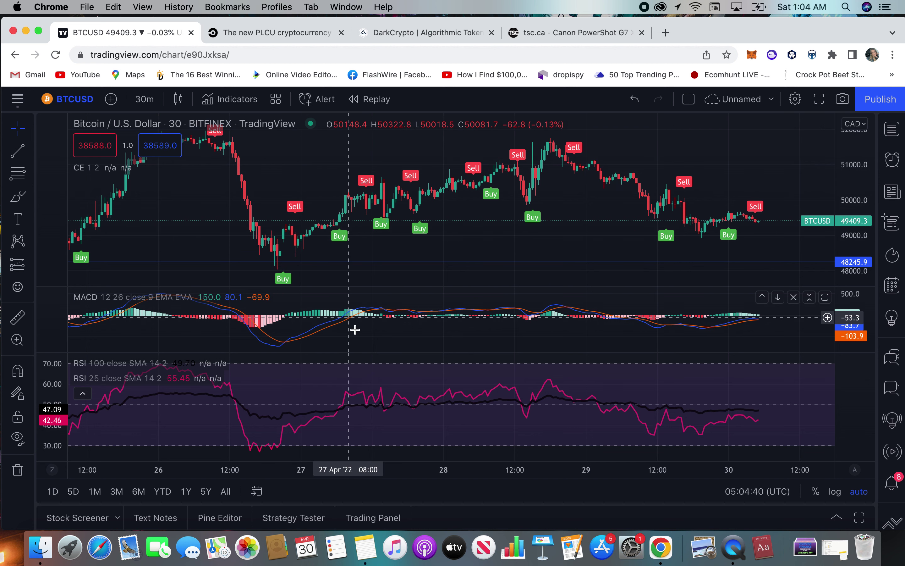
Keep the 30-minute interval and pan BTCUSD back to the 26 April Buy signal near 48,000.
click(144, 99)
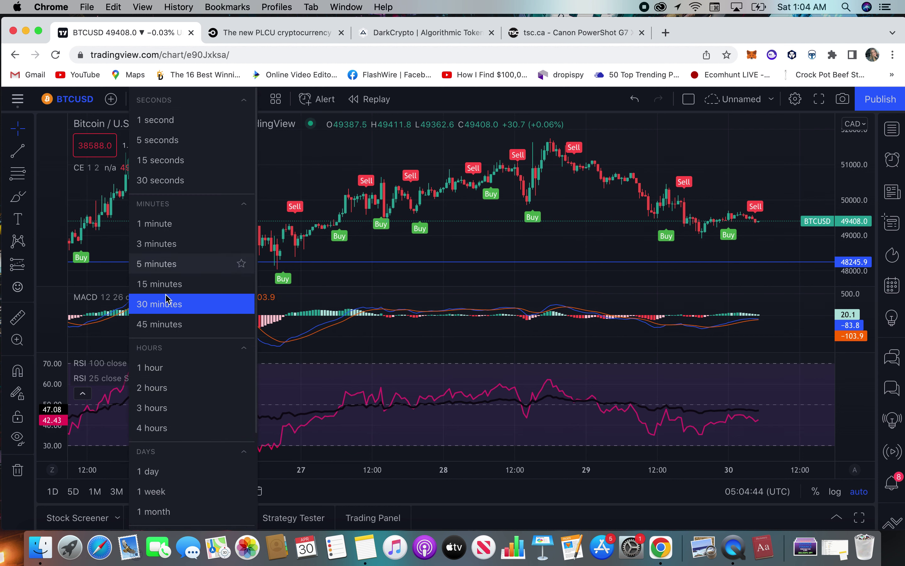
click(172, 302)
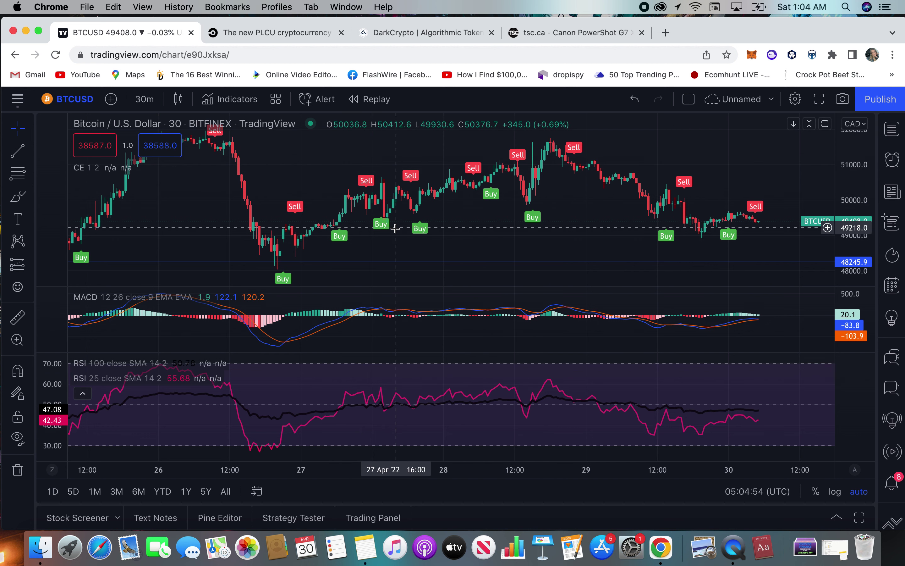
scroll(197, 176, left, 5)
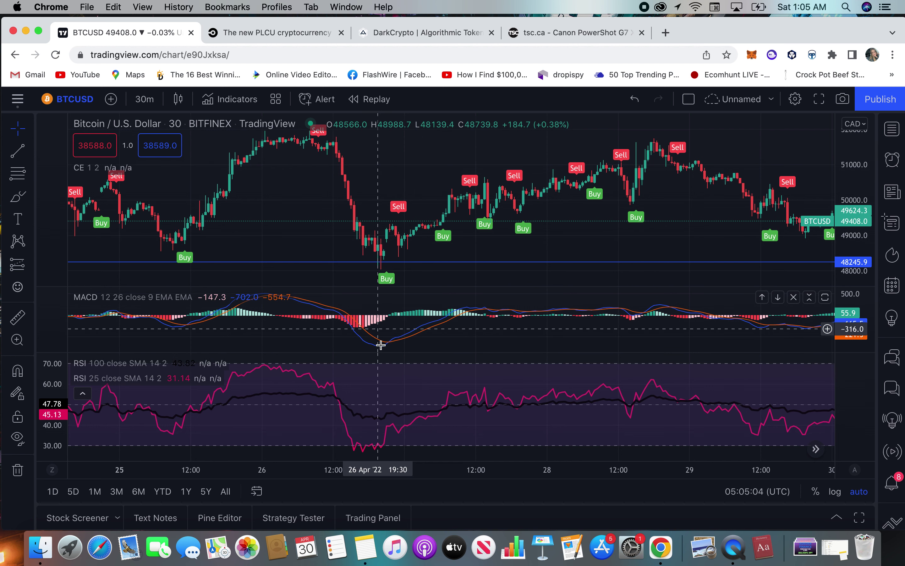
scroll(284, 315, left, 10)
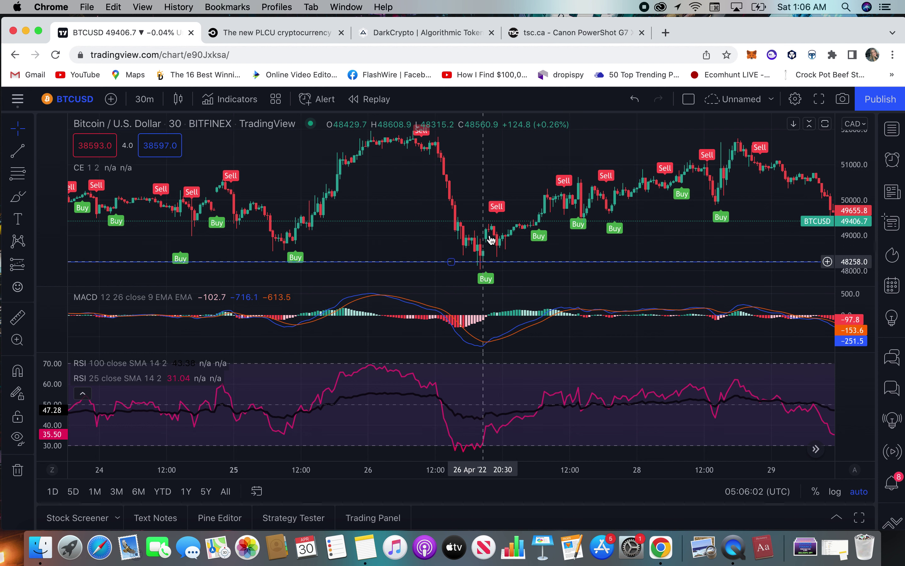
Pan the BTCUSD chart back to 17–23 April, showing the 18 April Buy signal.
scroll(679, 237, right, 3)
scroll(598, 264, left, 10)
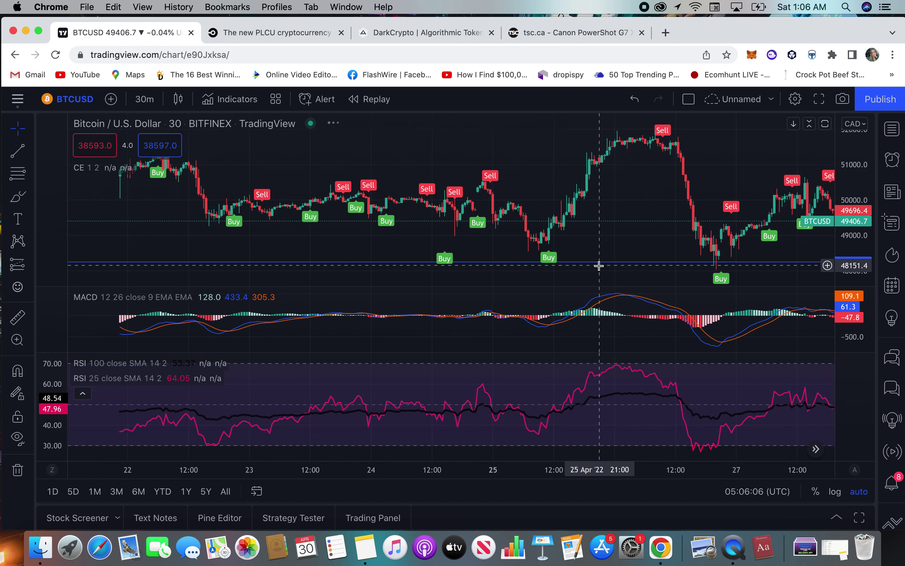
scroll(480, 292, left, 10)
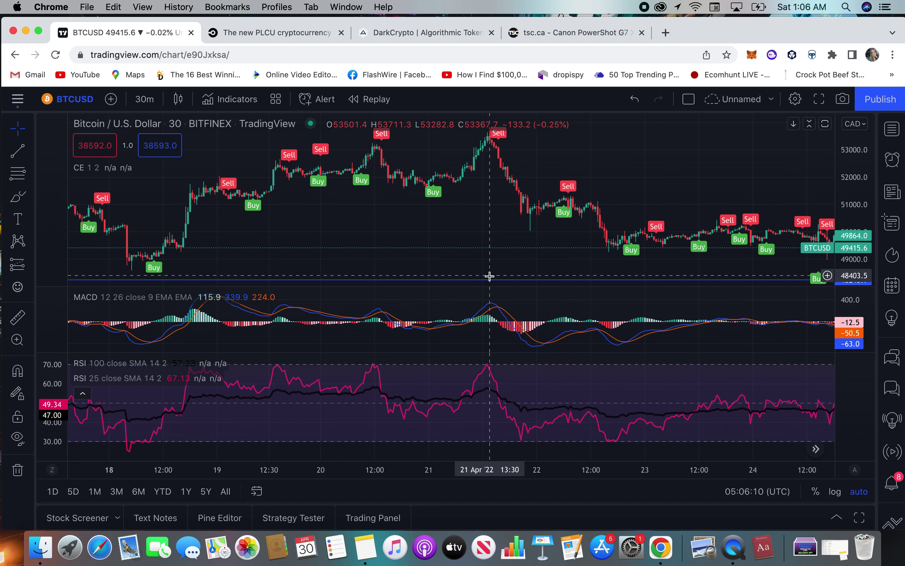
scroll(287, 264, left, 8)
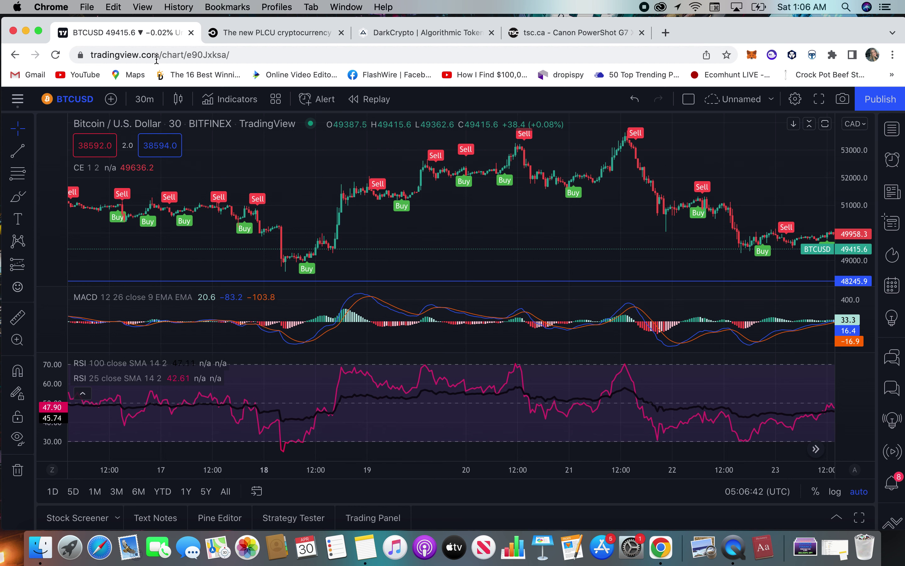
Switch BTCUSD to 5-minute candles and zoom the chart.
click(144, 98)
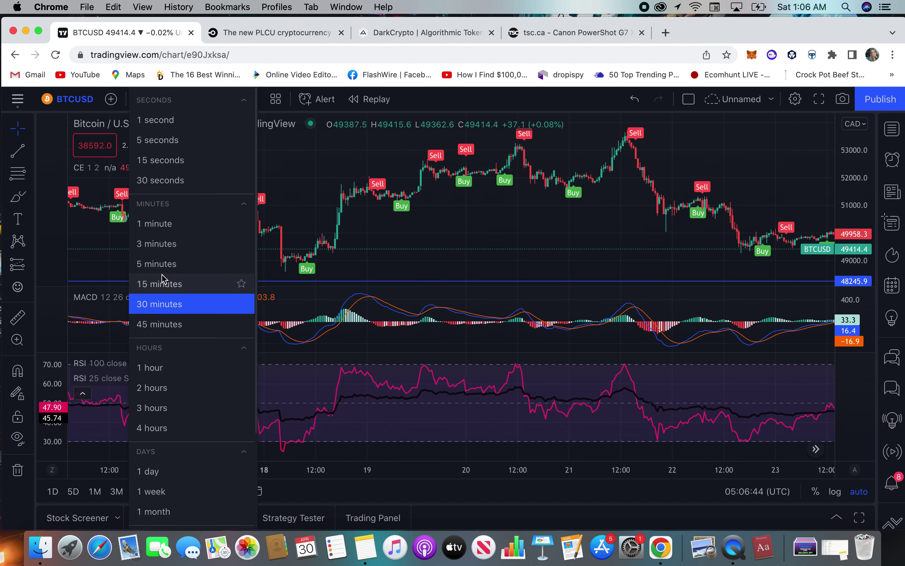
click(165, 267)
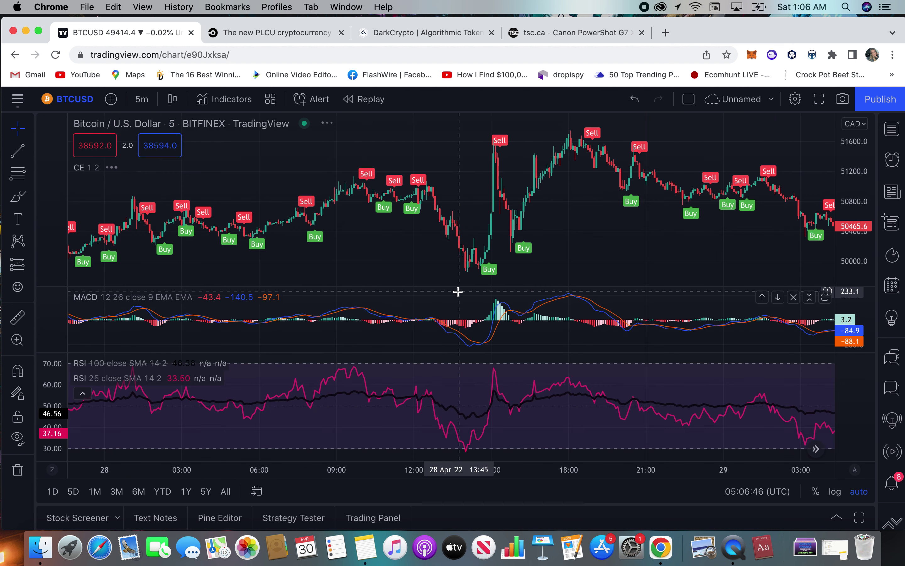
scroll(458, 292, up, 5)
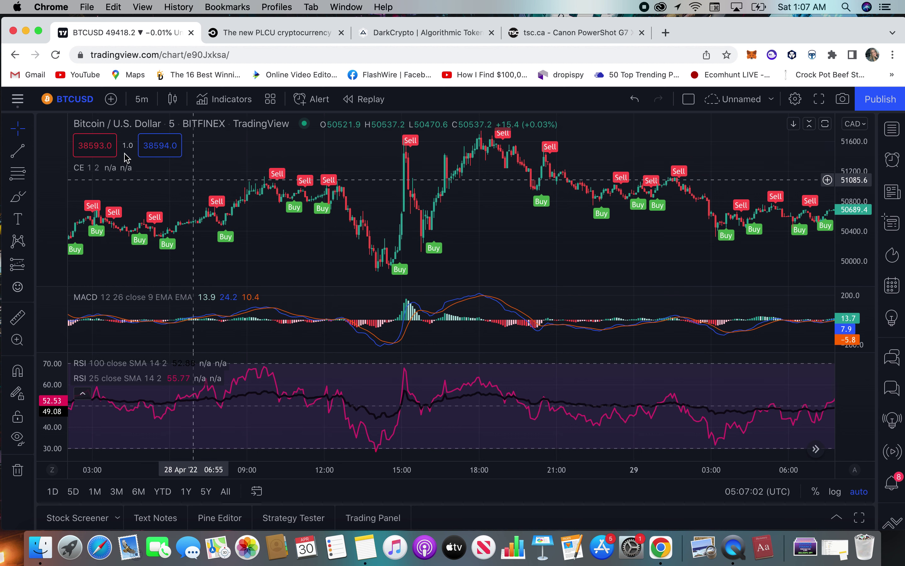
Switch to 4-hour candles and review Buy/Sell signals from December 2021 to February 2022.
click(149, 106)
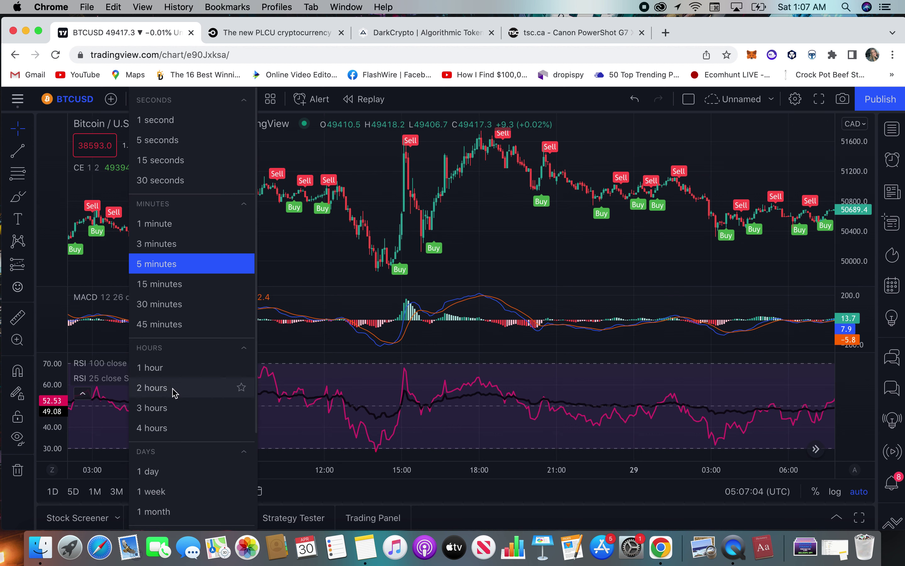
click(175, 427)
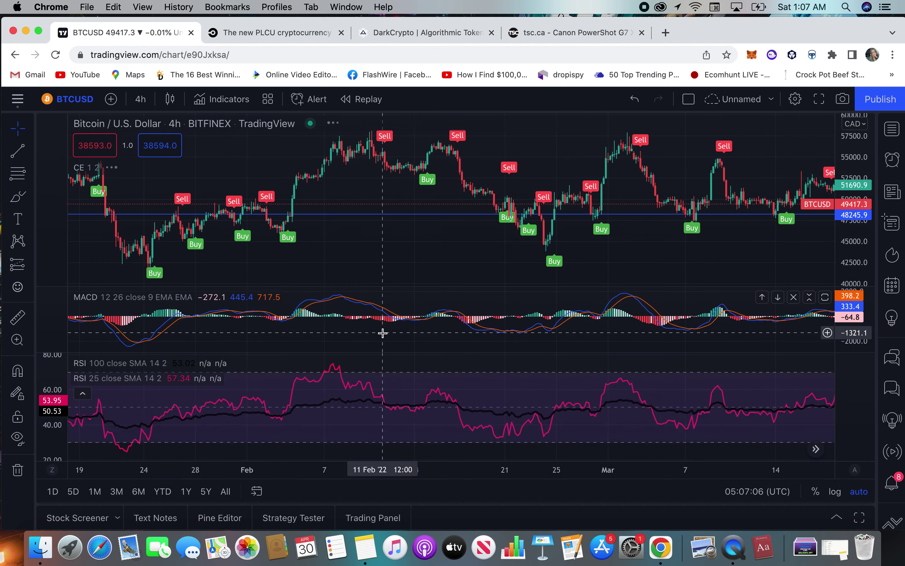
scroll(470, 303, right, 10)
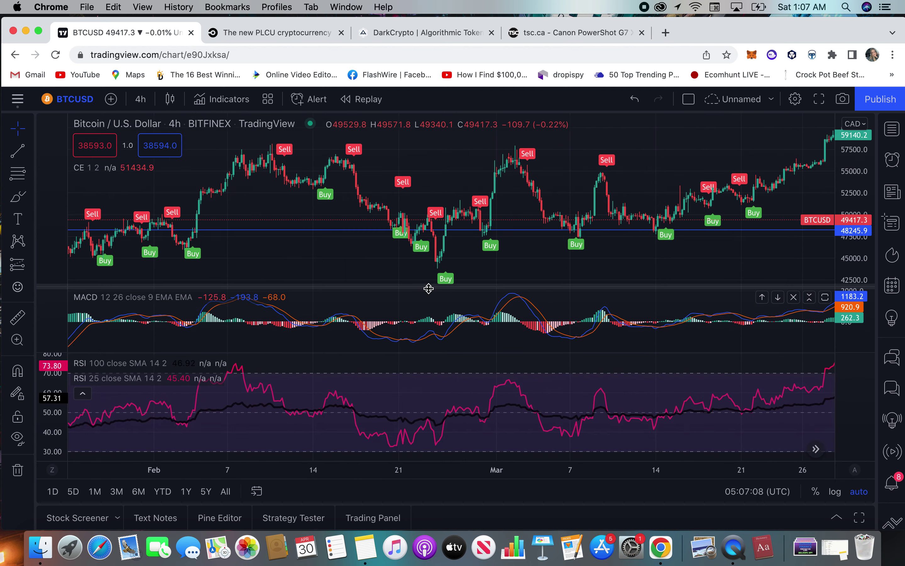
scroll(429, 288, left, 10)
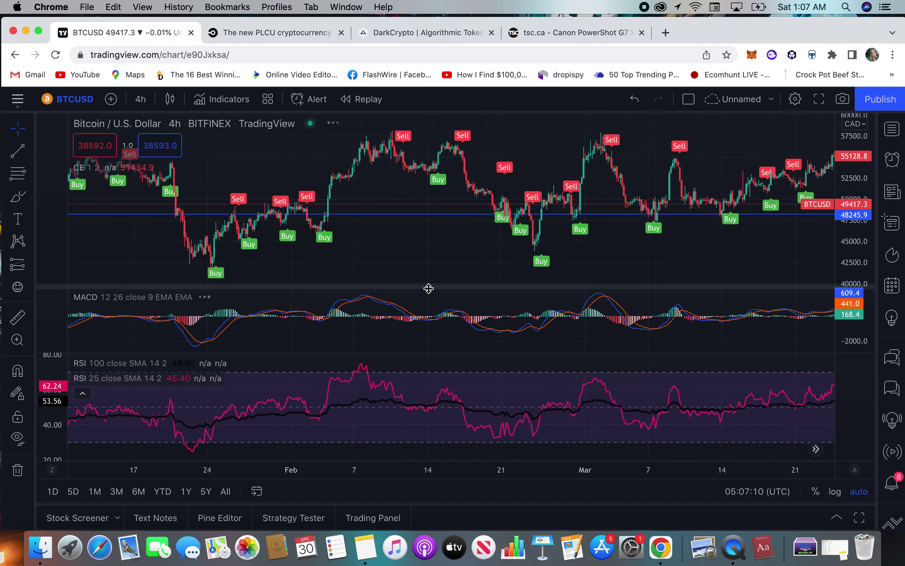
scroll(425, 270, right, 10)
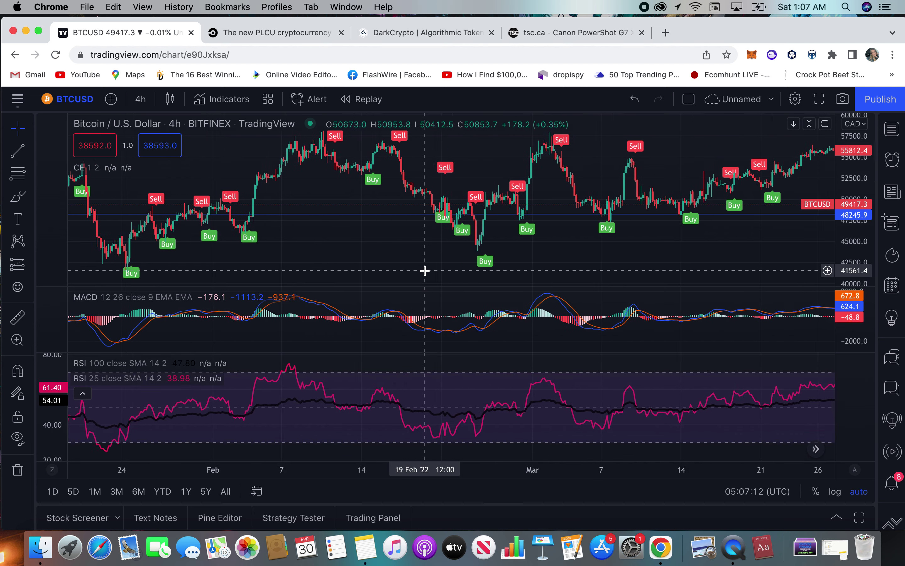
scroll(425, 270, right, 10)
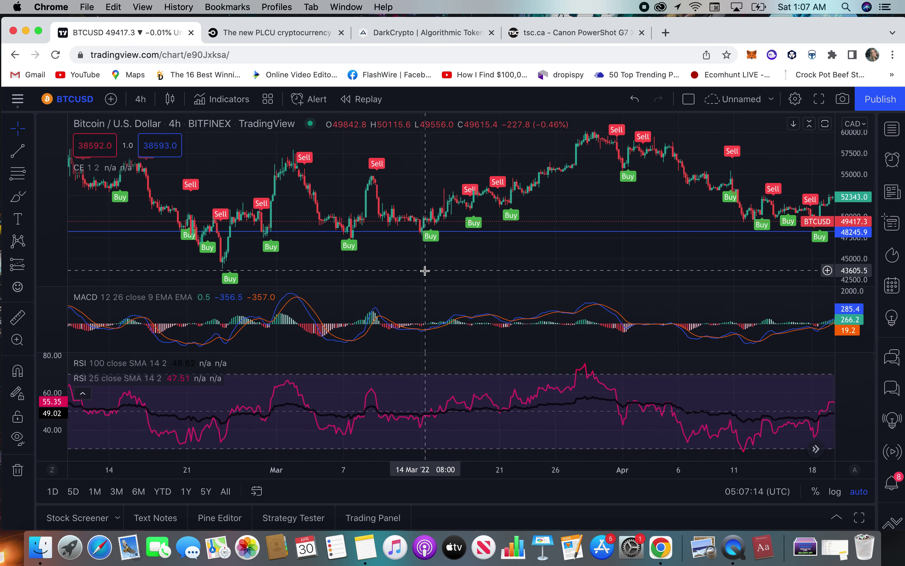
scroll(425, 270, right, 5)
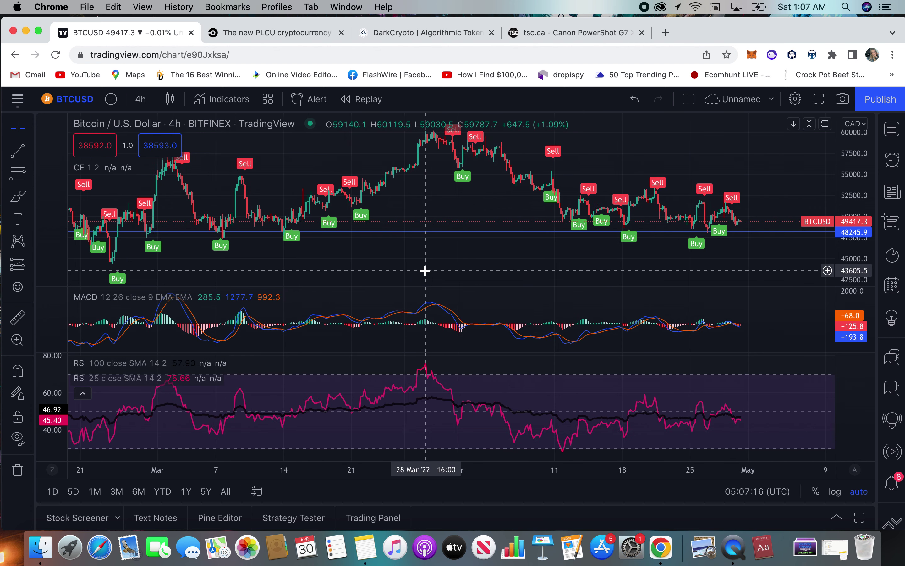
scroll(425, 270, left, 15)
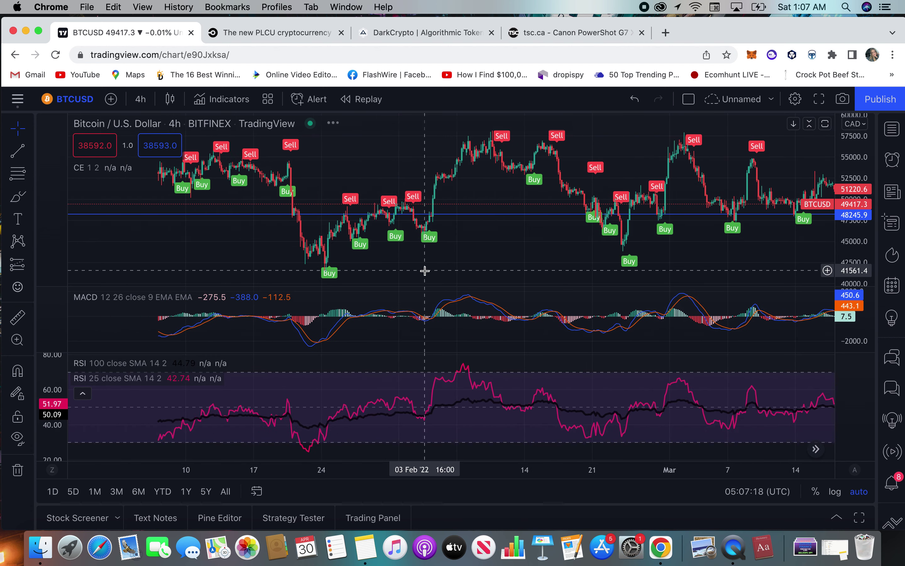
scroll(425, 270, left, 15)
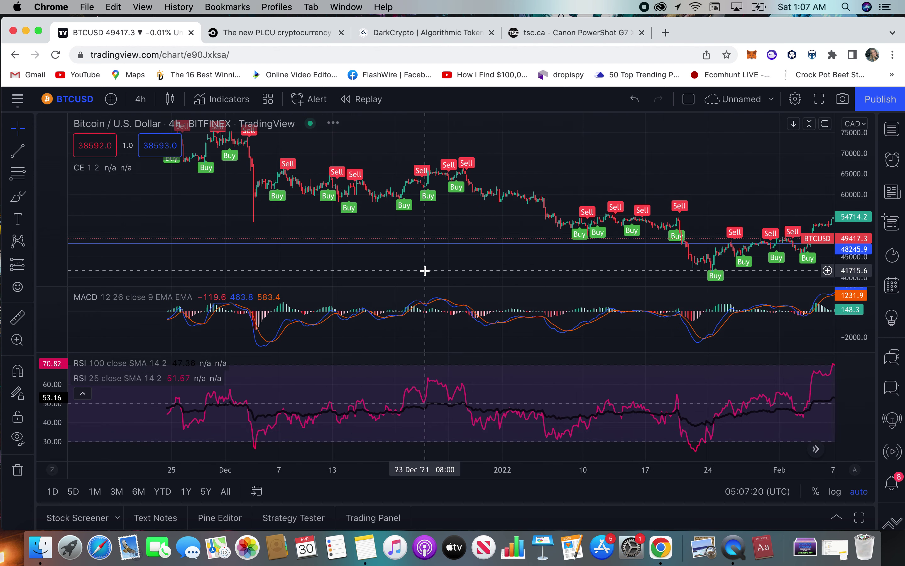
scroll(358, 220, right, 5)
Return BTCUSD to 30-minute candles and pan to 6–19 April, showing the 10 April Sell.
click(140, 99)
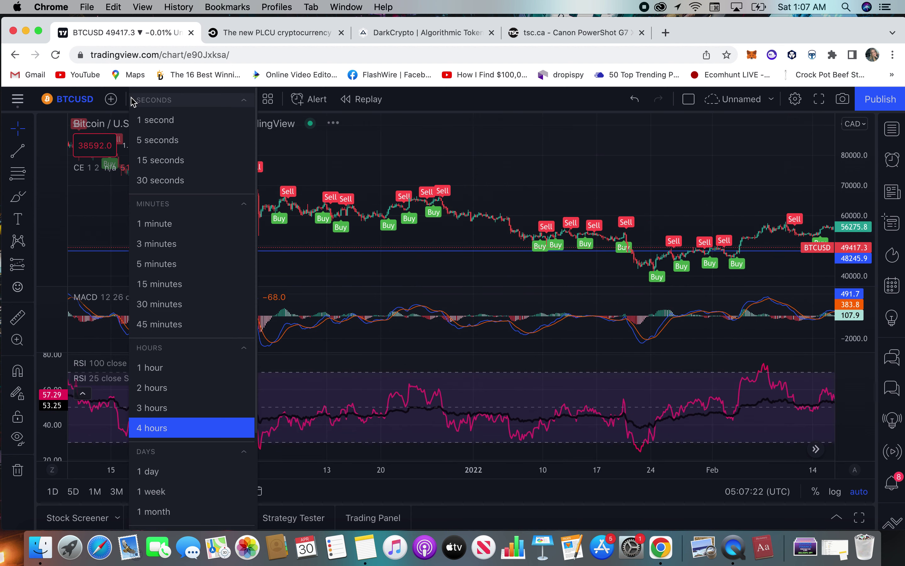
click(179, 304)
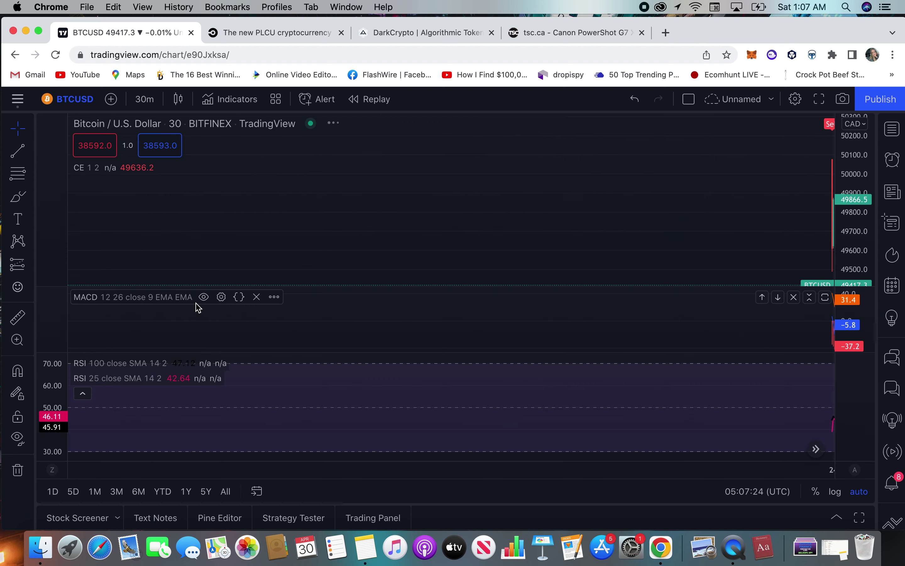
scroll(489, 273, right, 3)
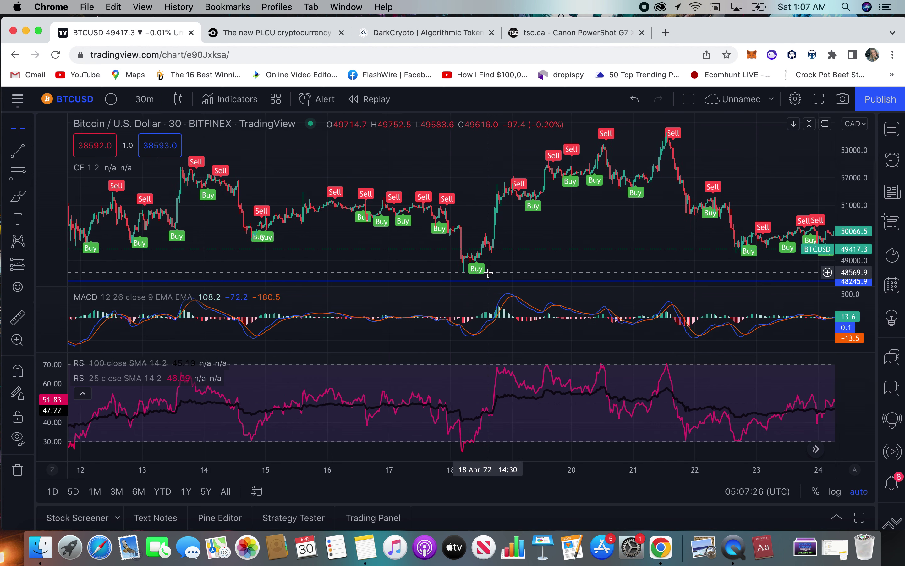
scroll(468, 275, left, 5)
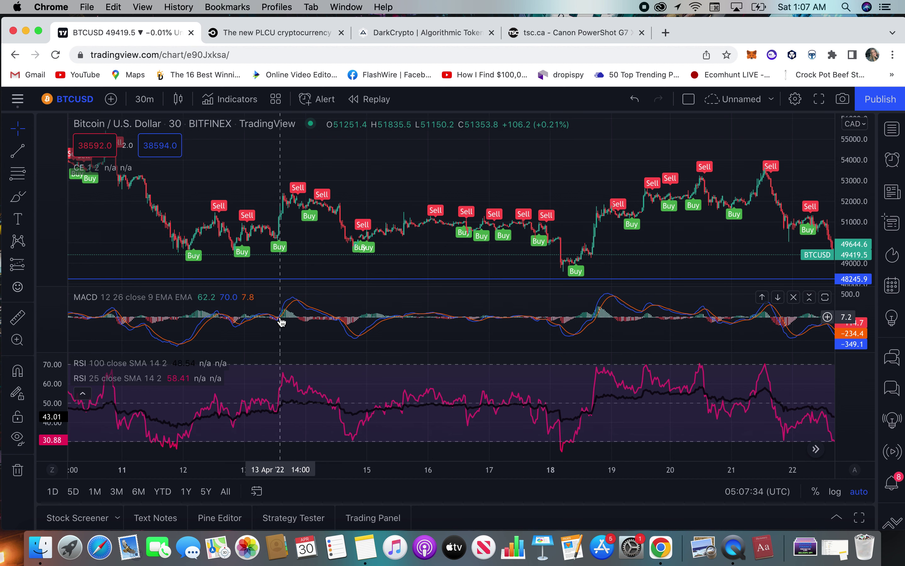
scroll(282, 322, up, 3)
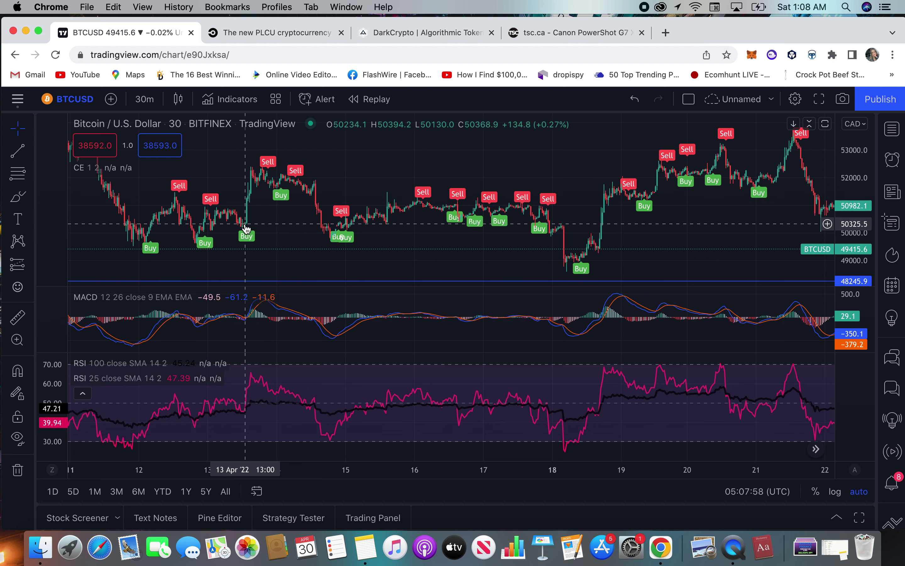
scroll(242, 232, left, 10)
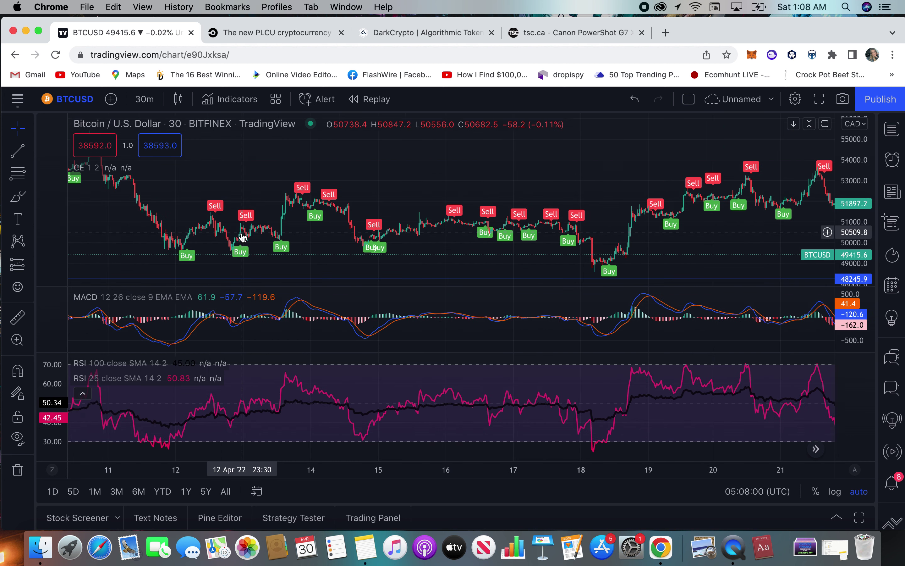
scroll(240, 233, left, 3)
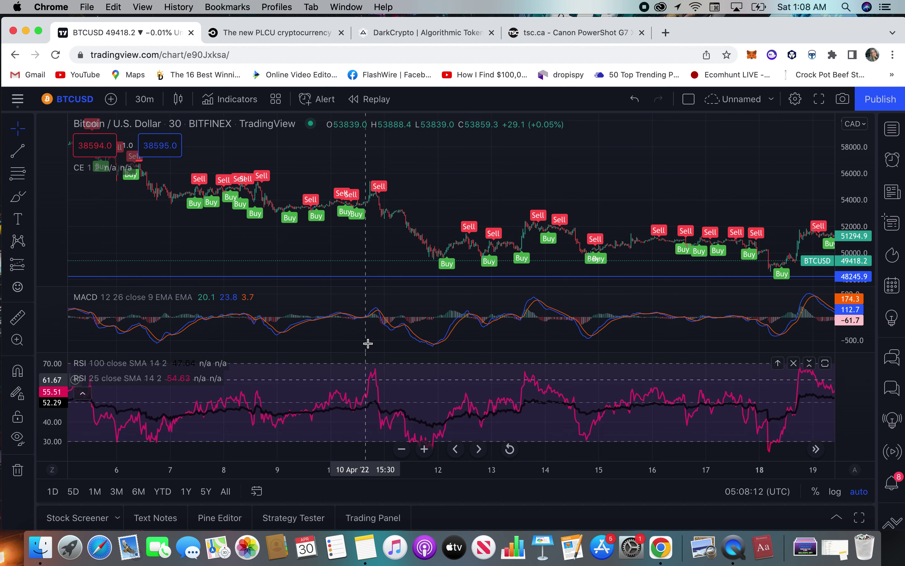
Pan the BTCUSD 30-minute chart forward to 12–30 April, reaching the latest price near 49,419.
scroll(362, 279, left, 10)
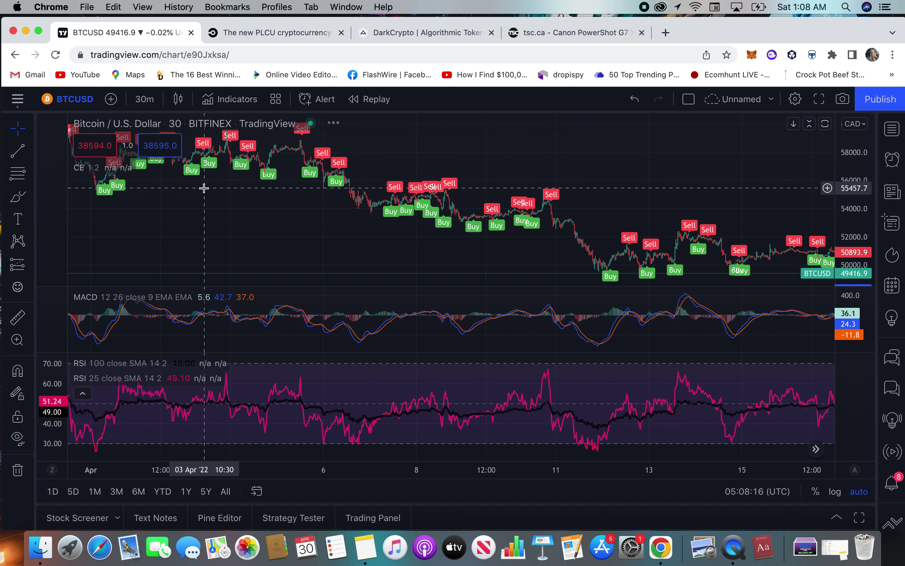
scroll(314, 202, right, 10)
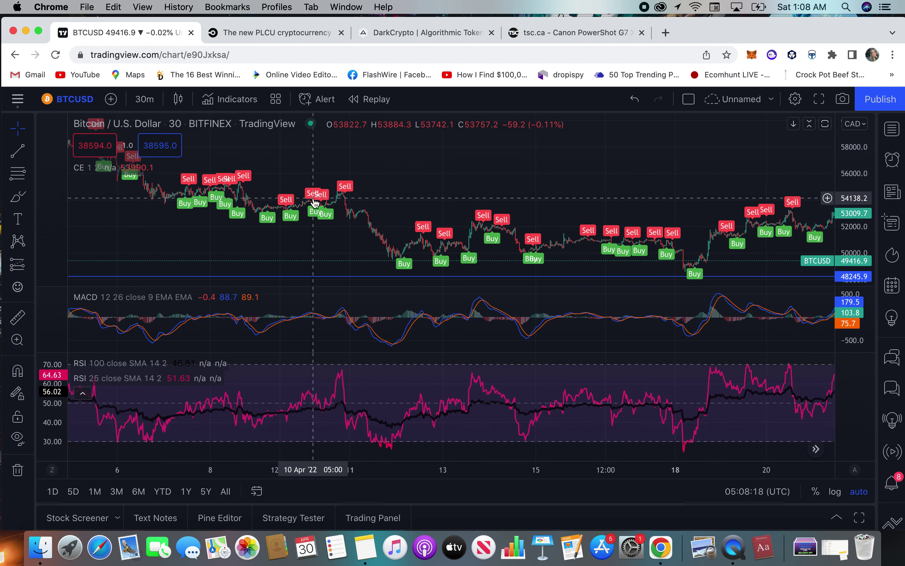
scroll(315, 202, right, 10)
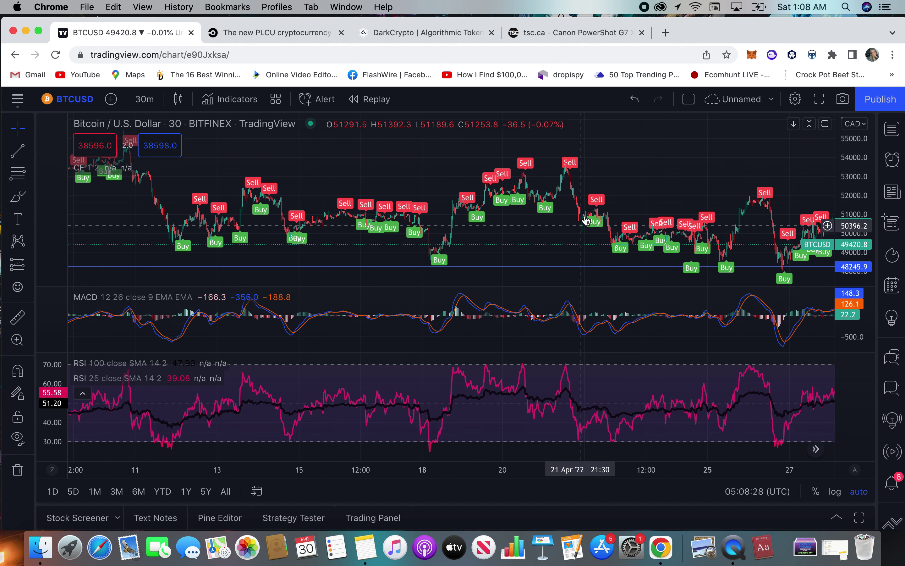
scroll(599, 239, right, 5)
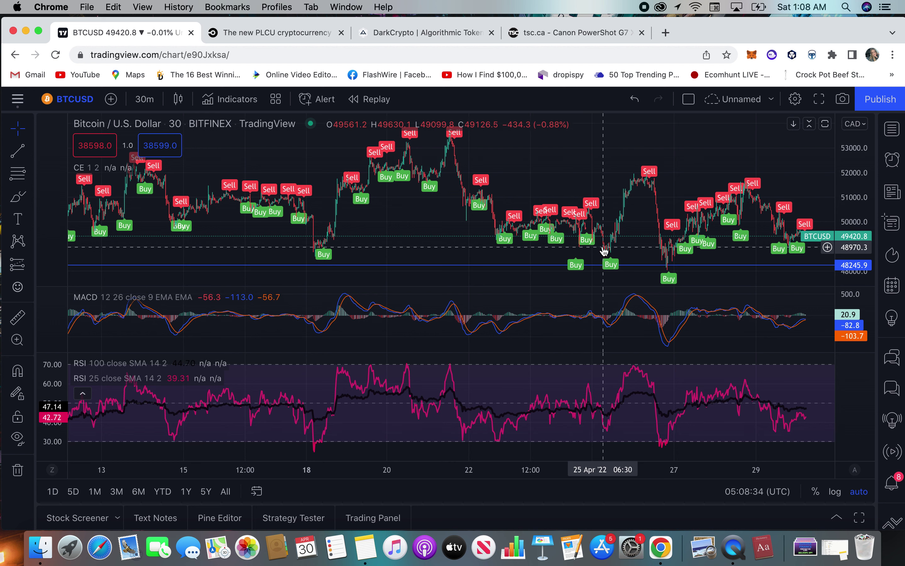
scroll(610, 277, right, 1)
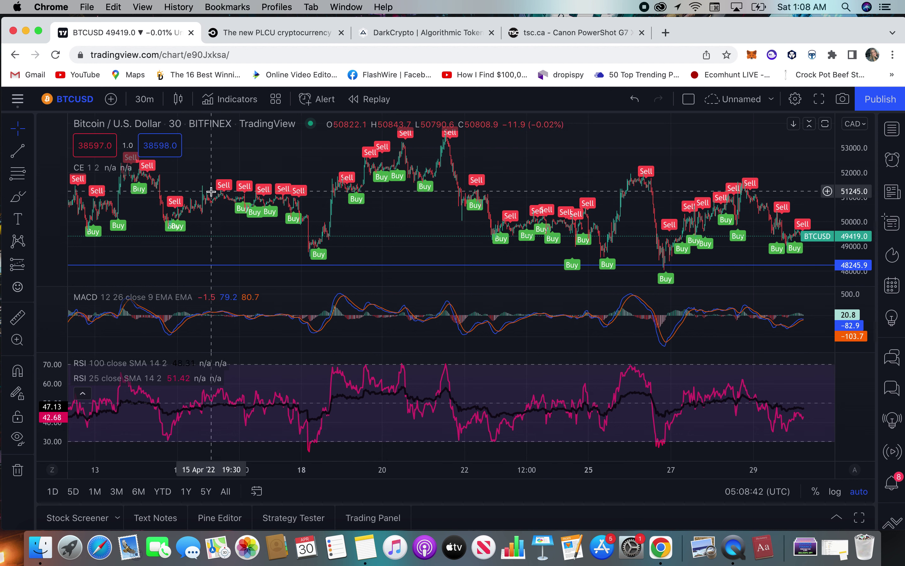
Search 'MATIC' and load the MATICUSD Coinbase pair onto the chart.
click(83, 100)
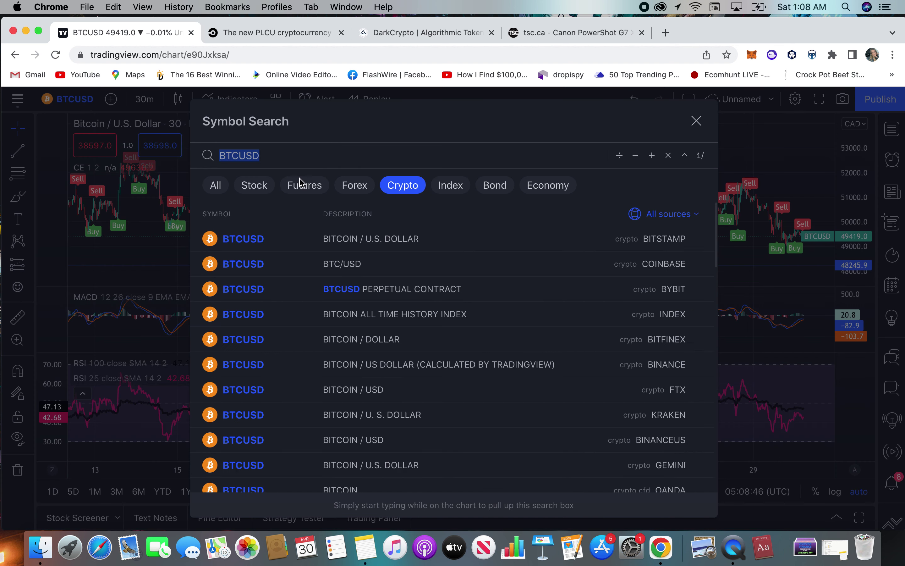
text(MAT)
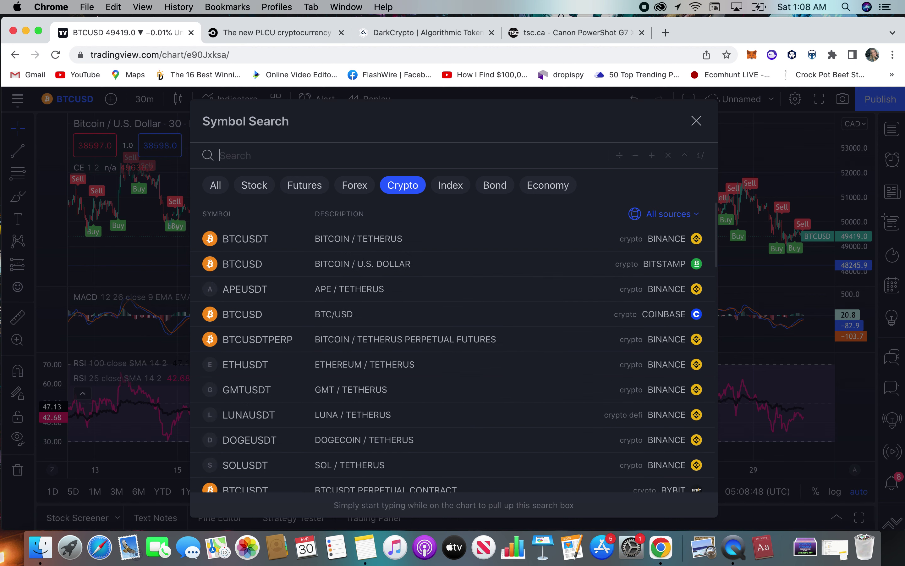
text(IC)
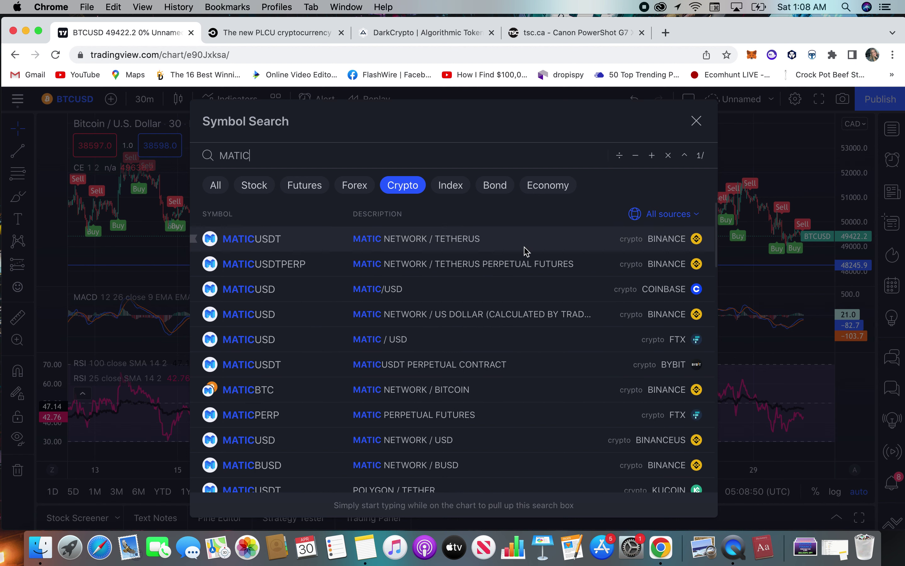
click(491, 292)
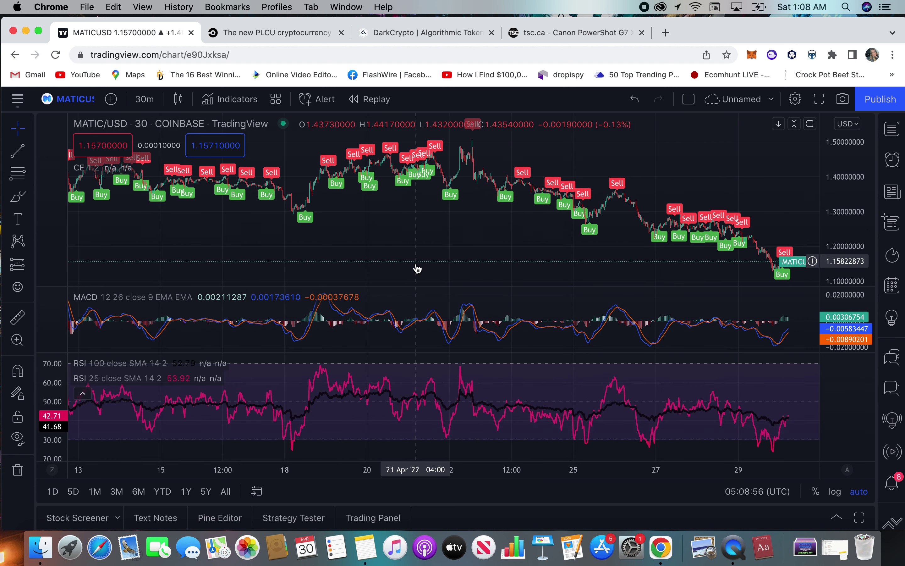
Shrink the MATIC/USD price pane to enlarge the MACD pane and zoom the chart.
drag(416, 283, 415, 272)
scroll(550, 236, right, 5)
scroll(551, 238, up, 5)
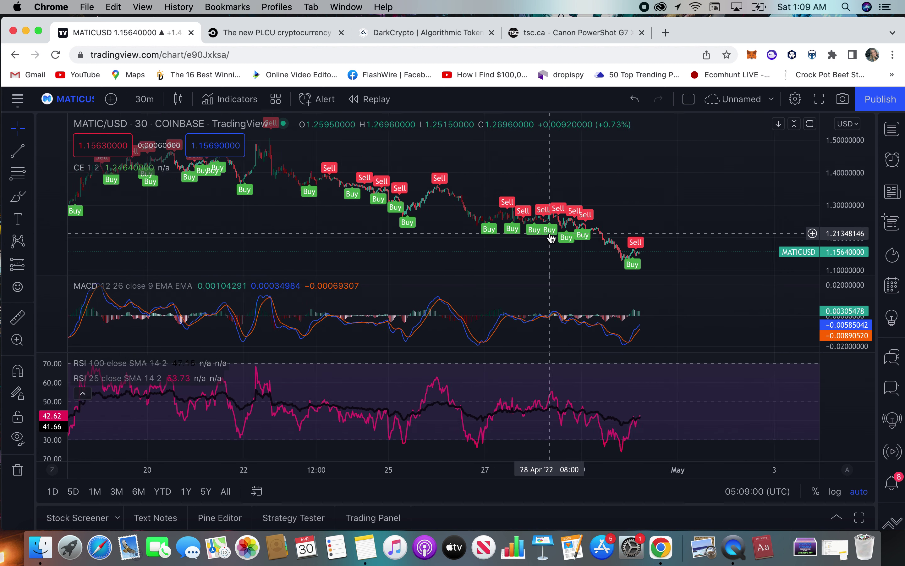
Switch MATIC/USD to 1-day candles spanning May 2021–April 2022.
click(144, 99)
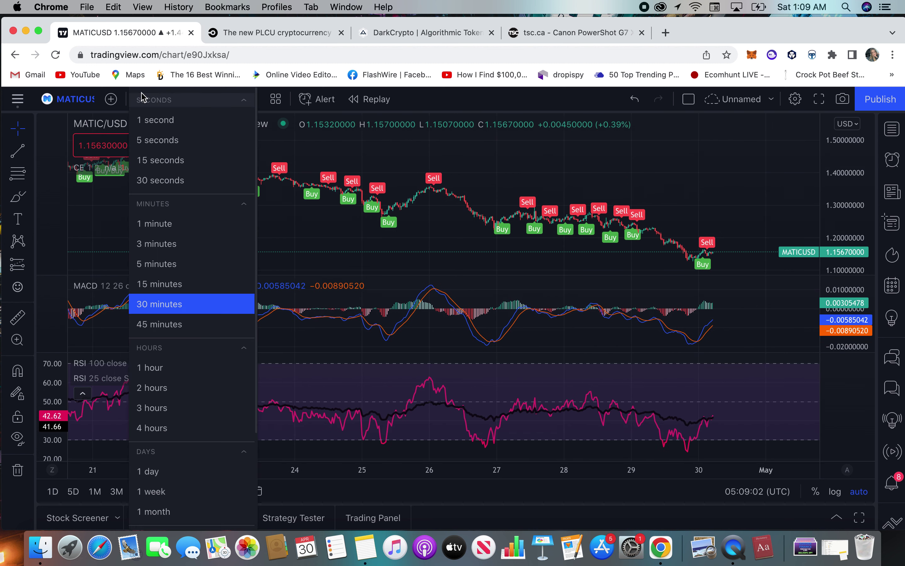
click(175, 471)
scroll(549, 259, up, 3)
scroll(549, 259, left, 5)
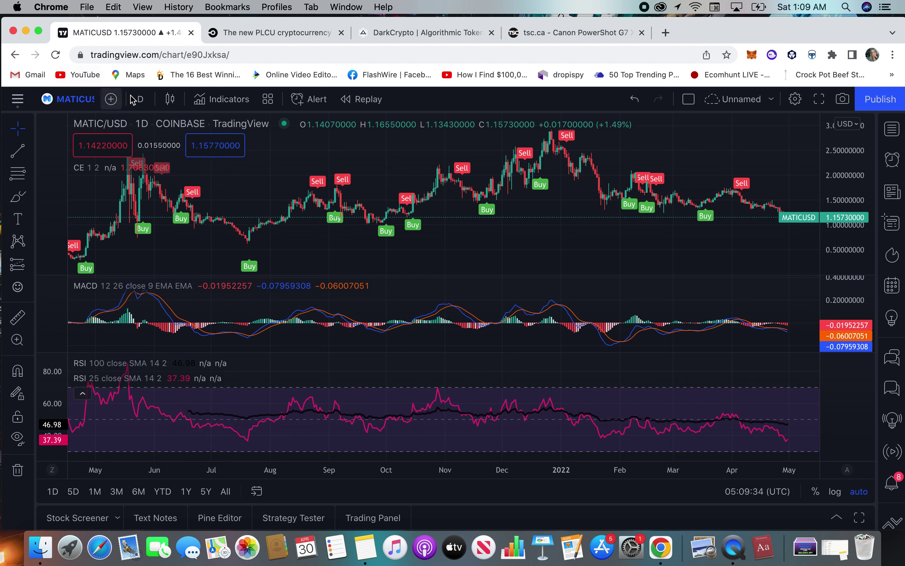
Open the interval dropdown from the D button and browse the available chart intervals.
click(140, 99)
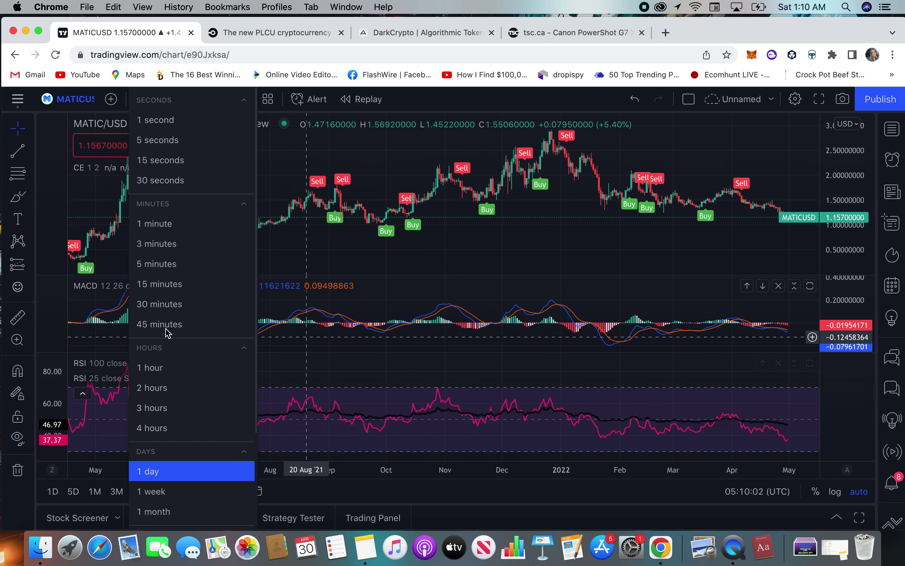
scroll(183, 413, down, 2)
scroll(184, 413, up, 2)
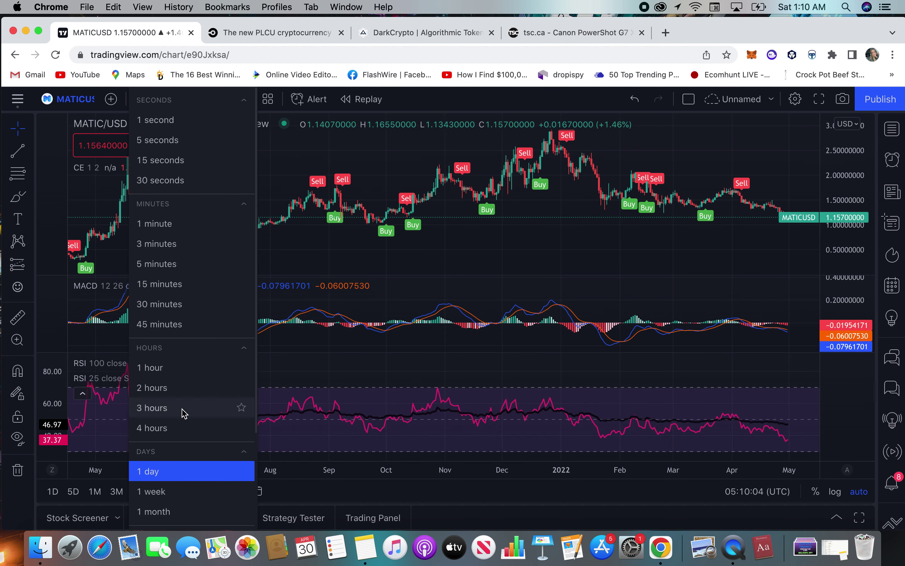